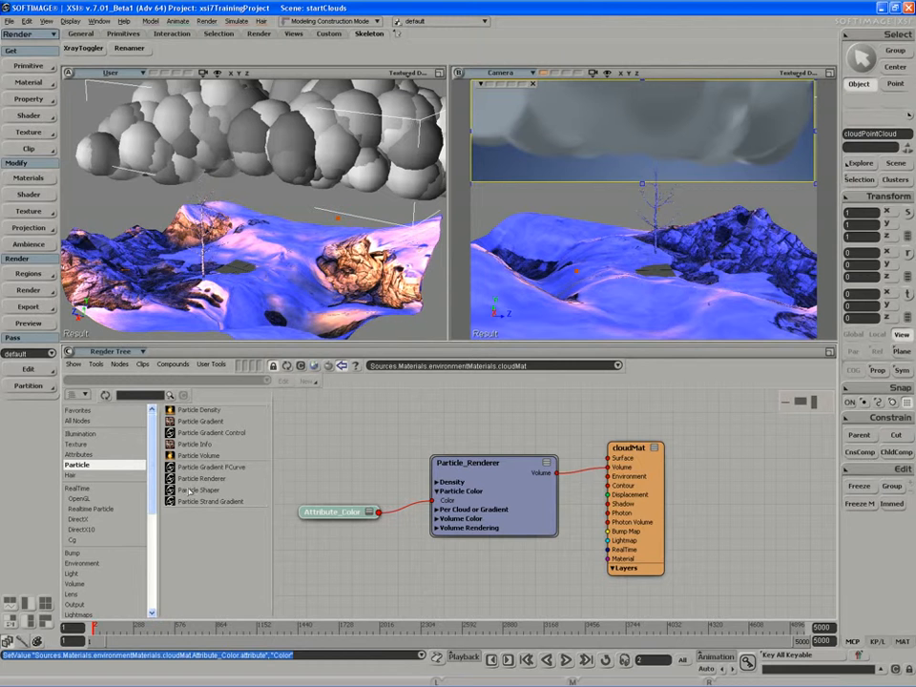
Add a Particle Shaper node to the cloudMat render tree and open its compound with the node library hidden.
left_click(192, 490)
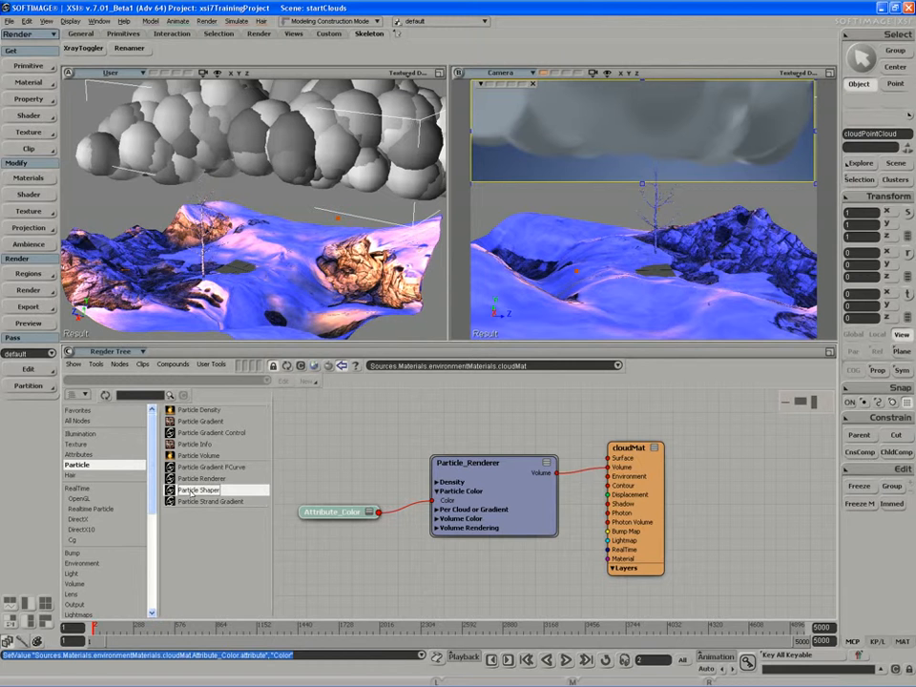
left_click_drag(188, 491, 309, 435)
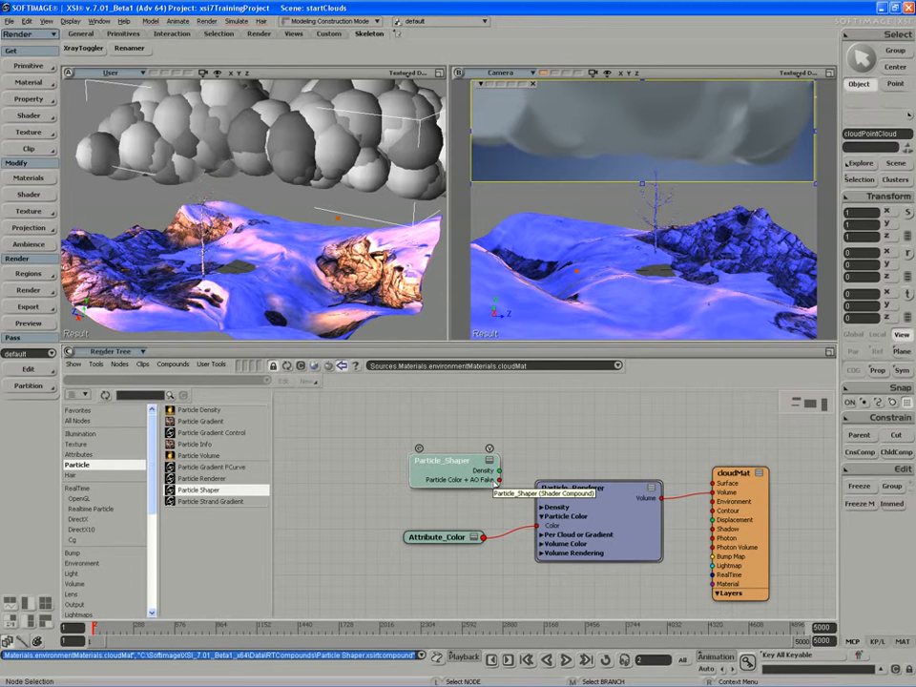
left_click(419, 449)
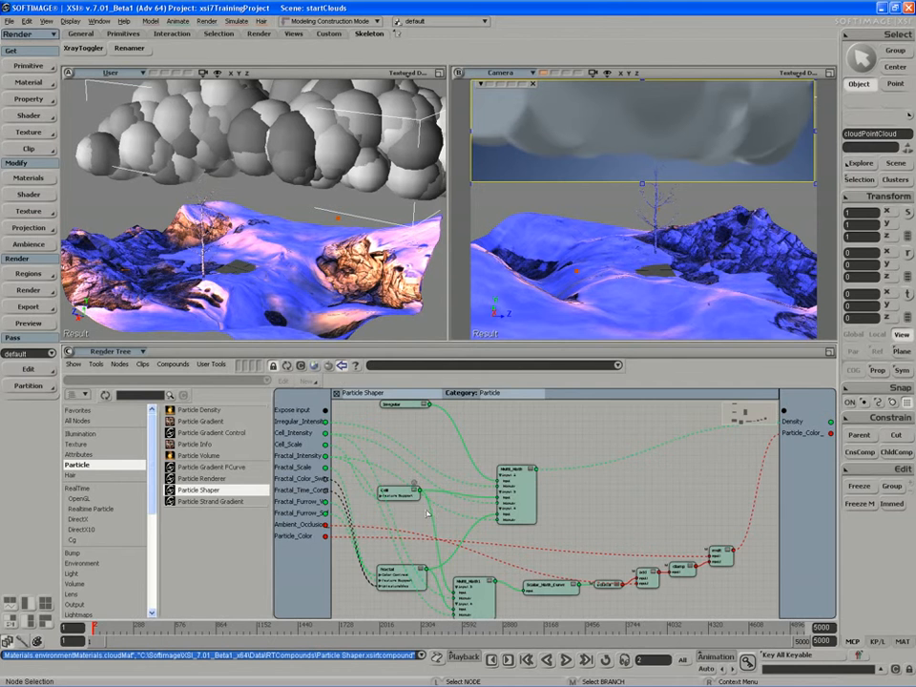
left_click(341, 366)
key("z")
left_click_drag(272, 512, 382, 494)
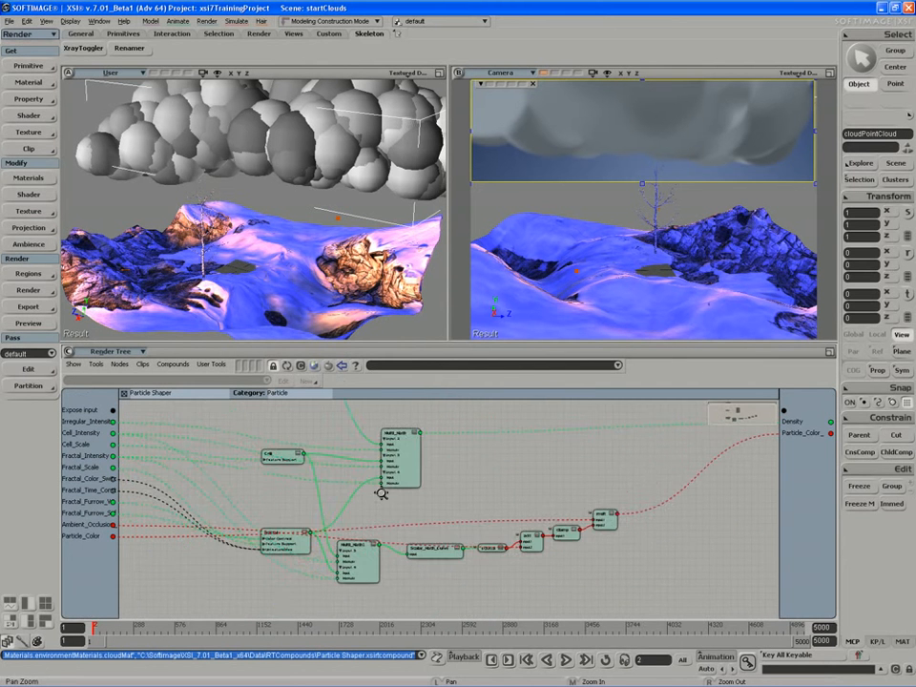
middle_click_drag(381, 493, 394, 521)
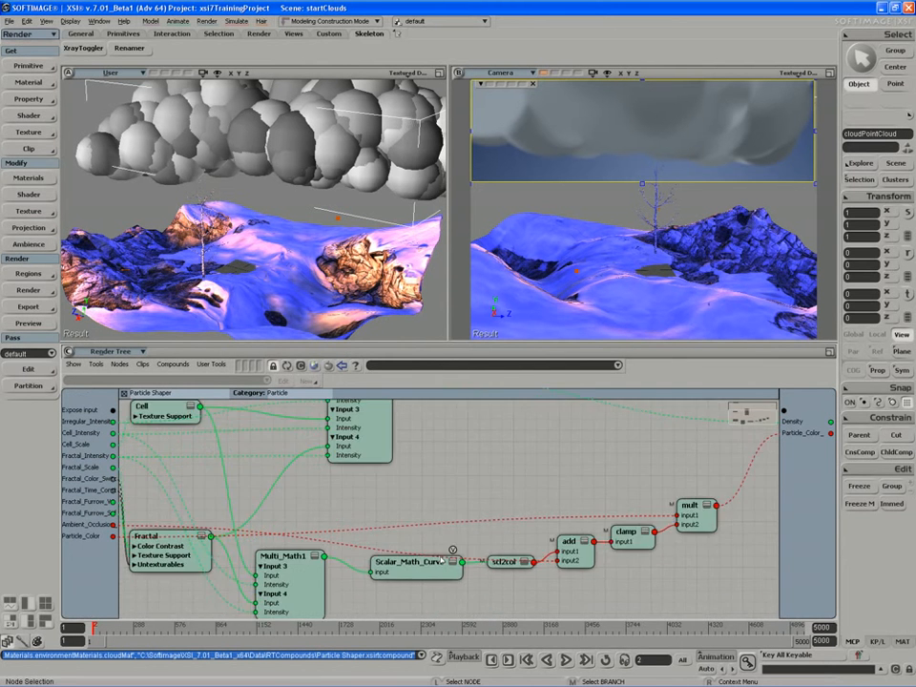
Inspect the scl2col properties and the add, clamp and mult nodes that follow it inside the Particle Shaper compound.
double_click(518, 572)
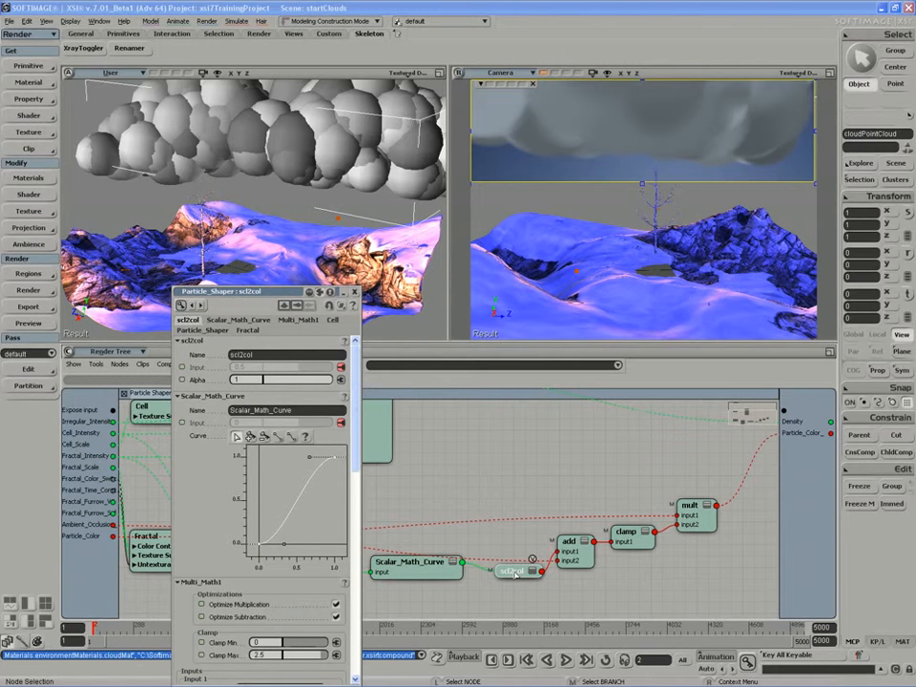
left_click(355, 292)
key("s")
left_click_drag(568, 547, 564, 520)
left_click(632, 514)
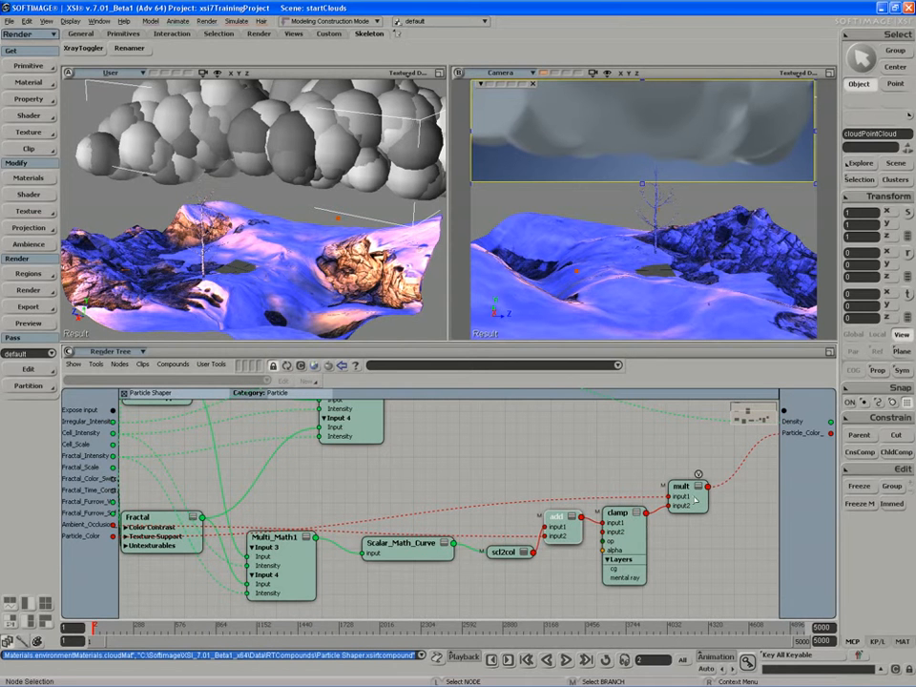
middle_click_drag(246, 503, 354, 552)
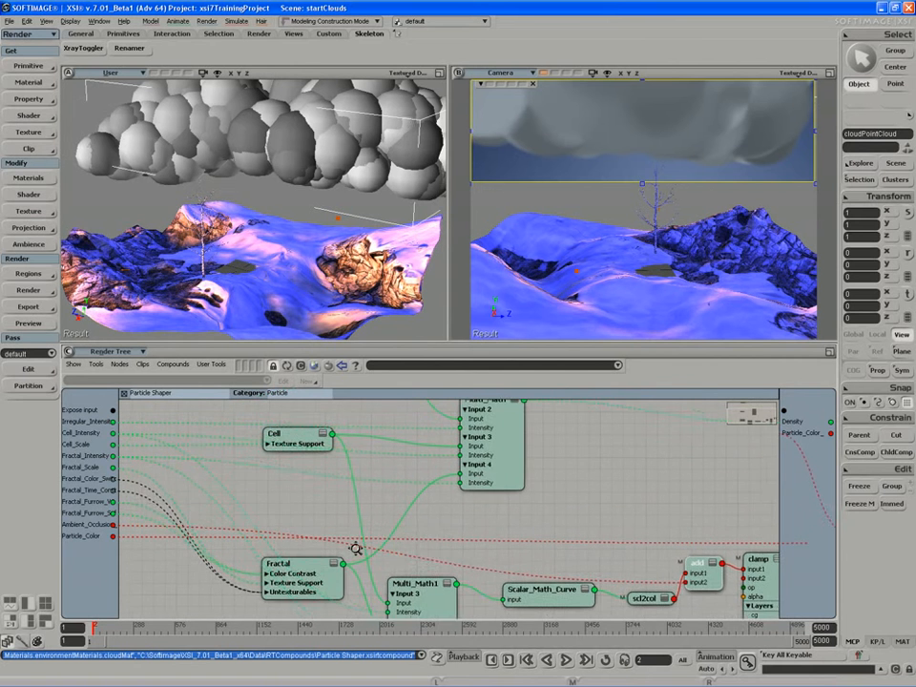
left_click_drag(303, 582, 300, 542)
Preview the Cell and Fractal textures in the compound, arranging the two nodes next to Multi_Math.
middle_click_drag(302, 505, 298, 532)
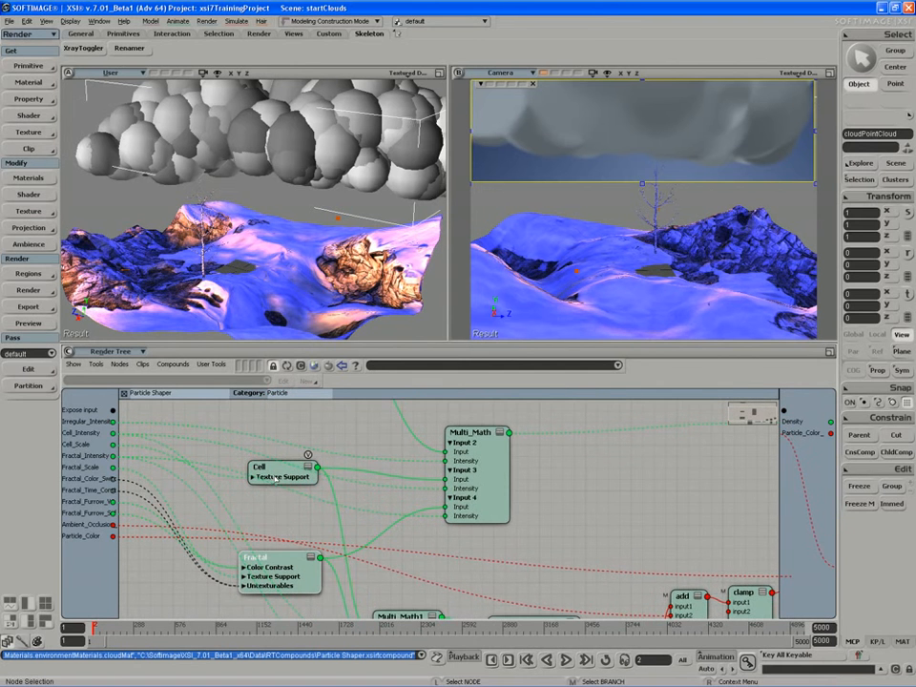
left_click_drag(275, 479, 269, 474)
left_click(300, 467)
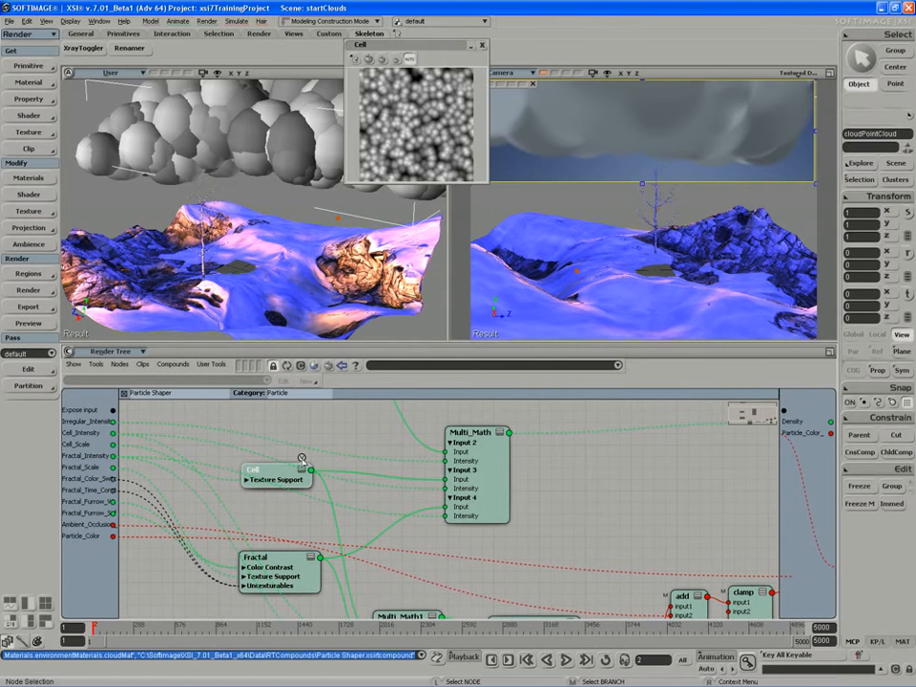
left_click(310, 549)
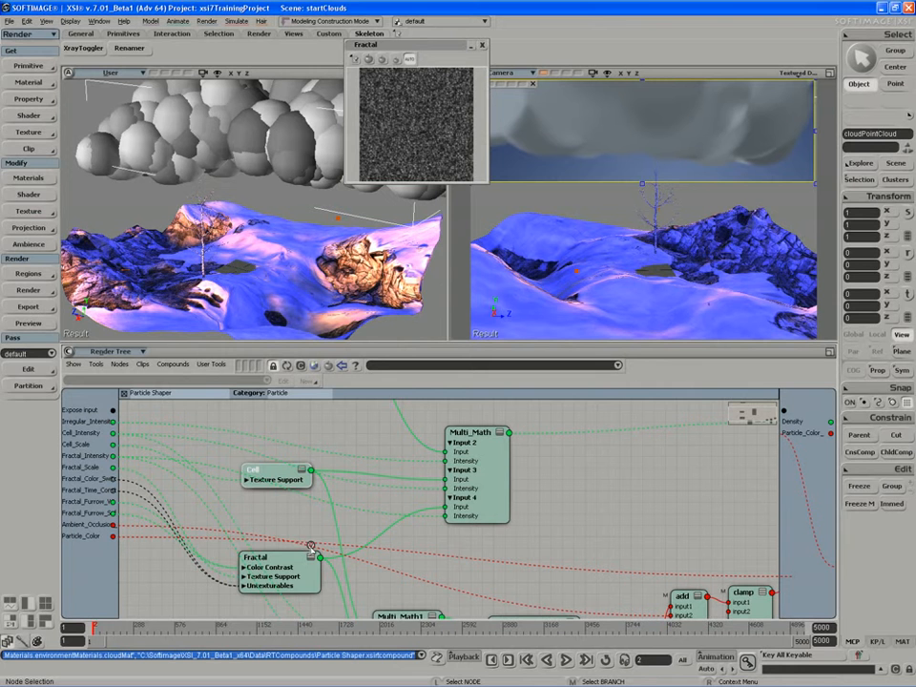
left_click_drag(291, 567, 299, 559)
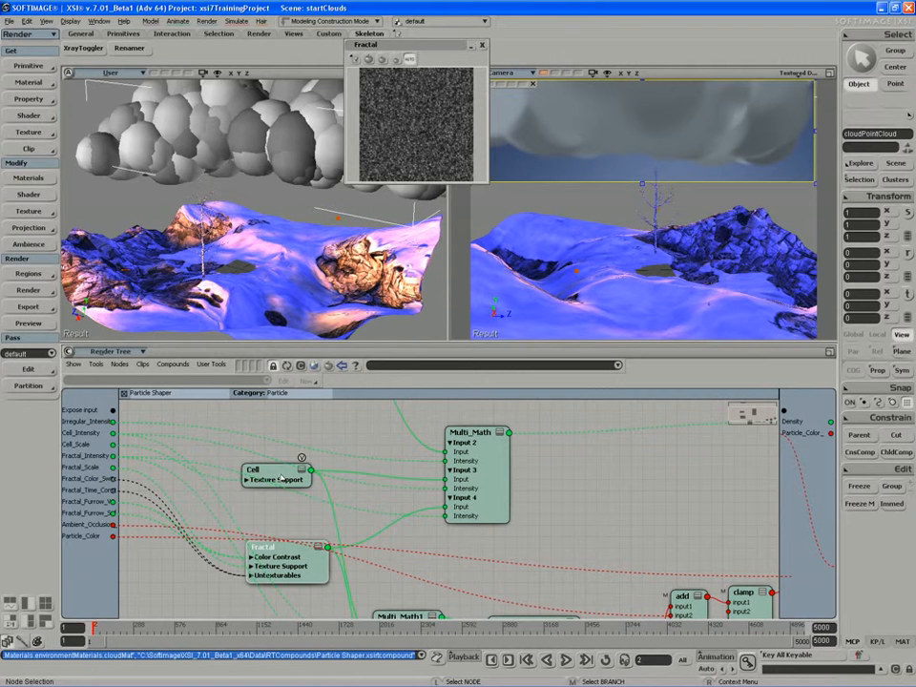
left_click_drag(280, 480, 298, 475)
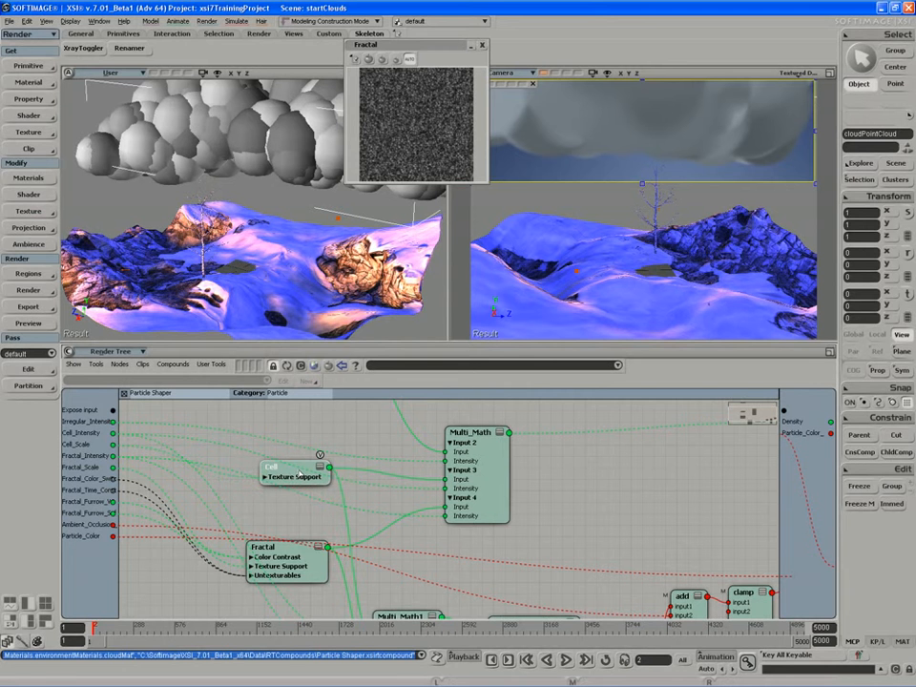
left_click_drag(277, 547, 277, 518)
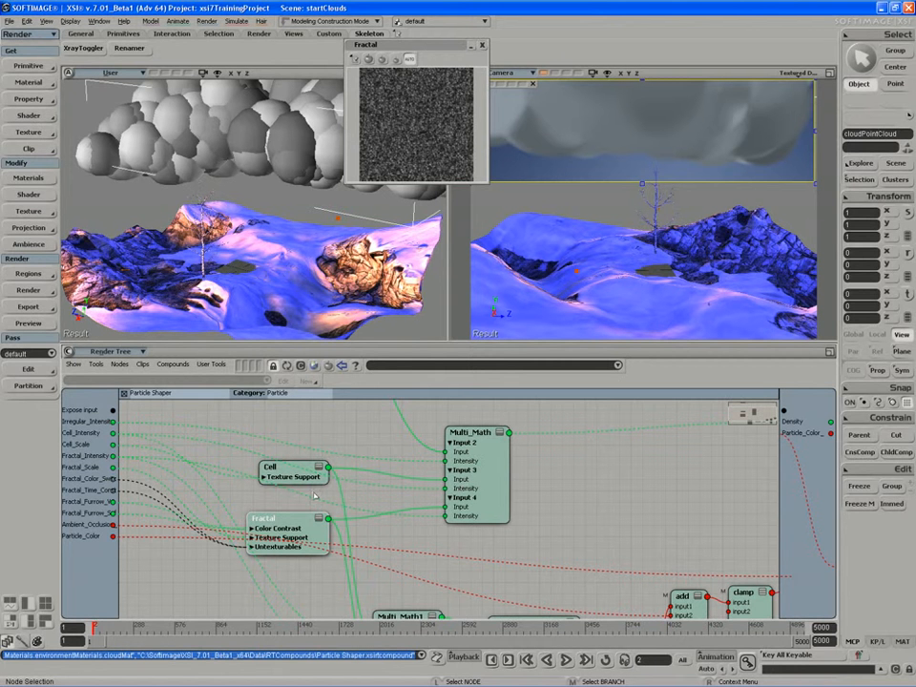
Check the operations in Multi_Math's properties and trace the chains feeding the compound's Density and Particle Color outputs.
double_click(470, 486)
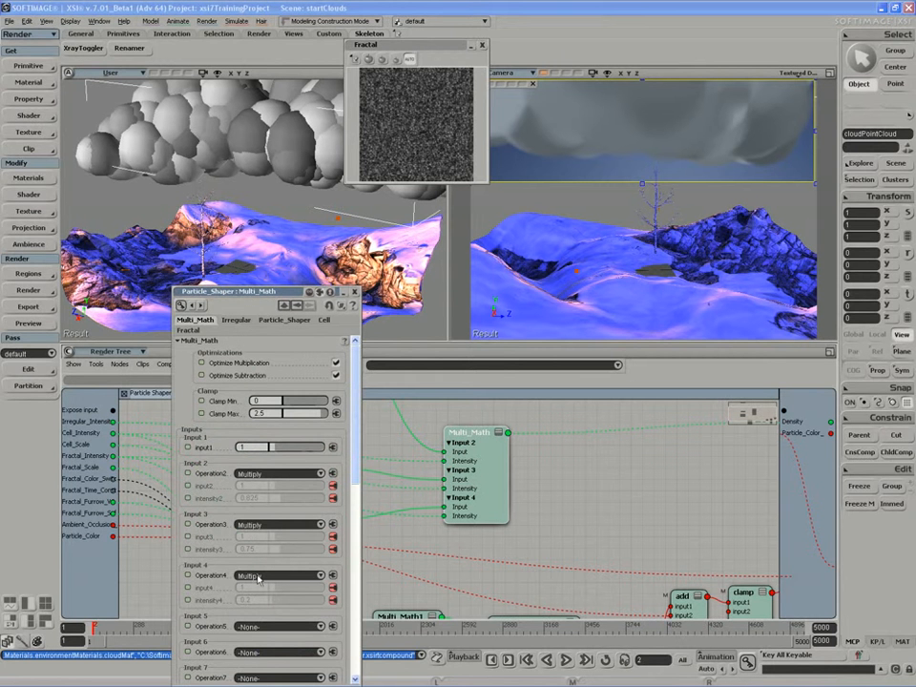
left_click_drag(474, 451, 428, 431)
left_click(354, 292)
left_click_drag(546, 518, 220, 592)
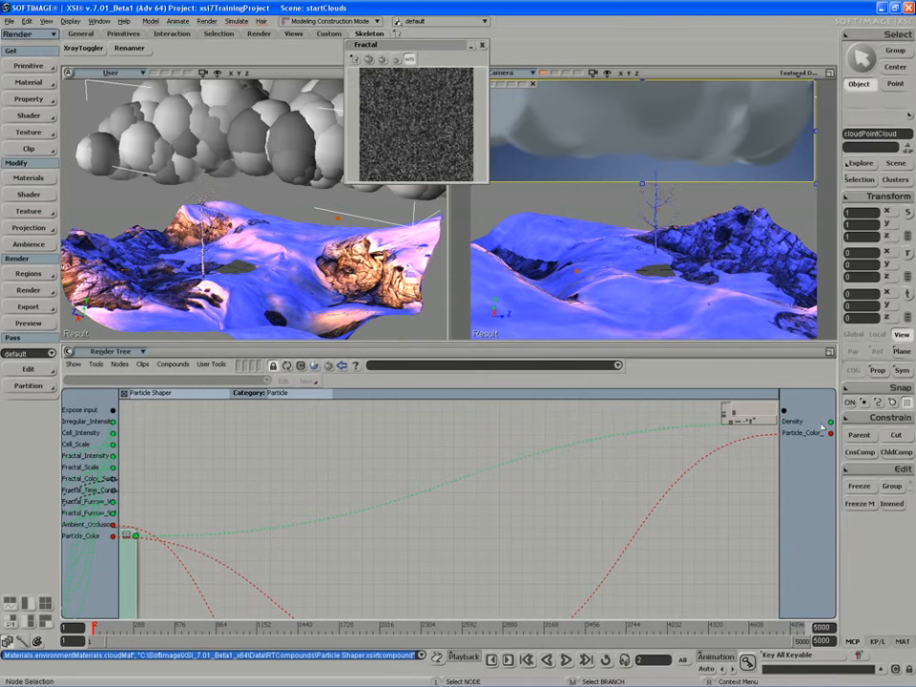
middle_click_drag(489, 598, 504, 426)
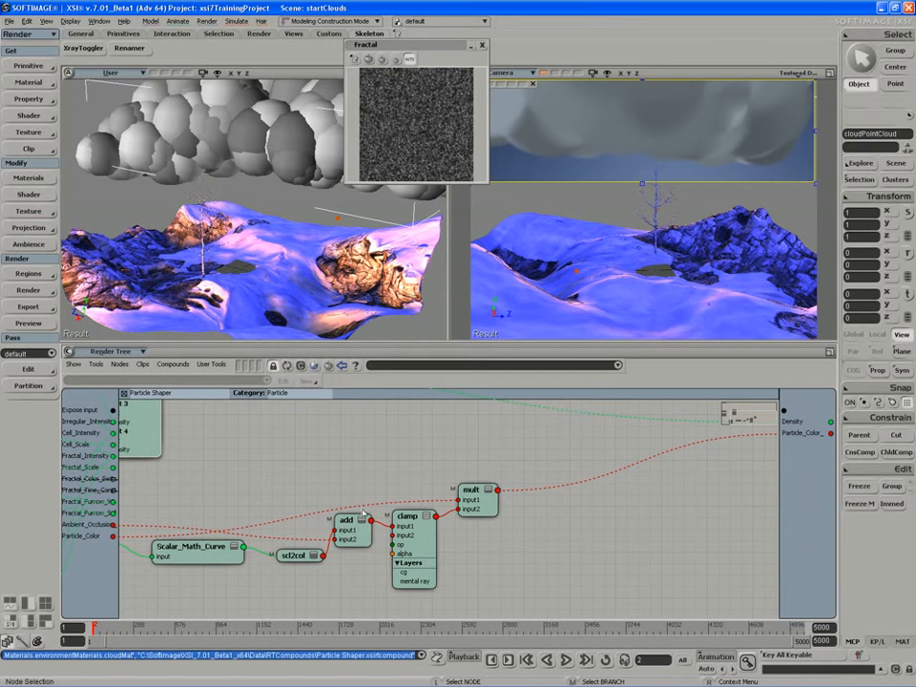
left_click_drag(484, 516, 479, 477)
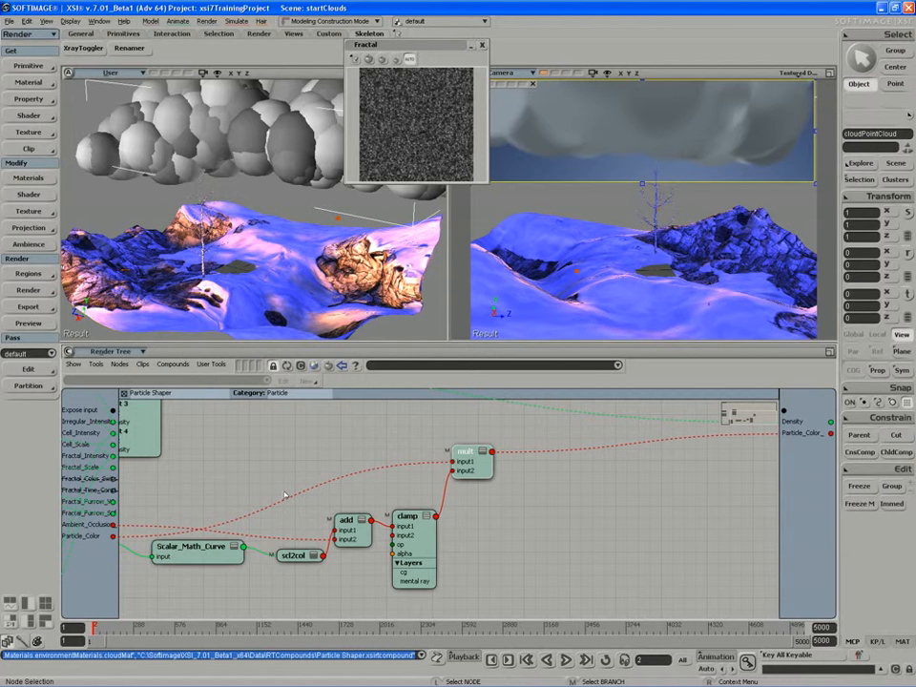
Return to the cloudMat render tree with the node library's Texture category shown and the Fractal preview closed.
left_click(125, 394)
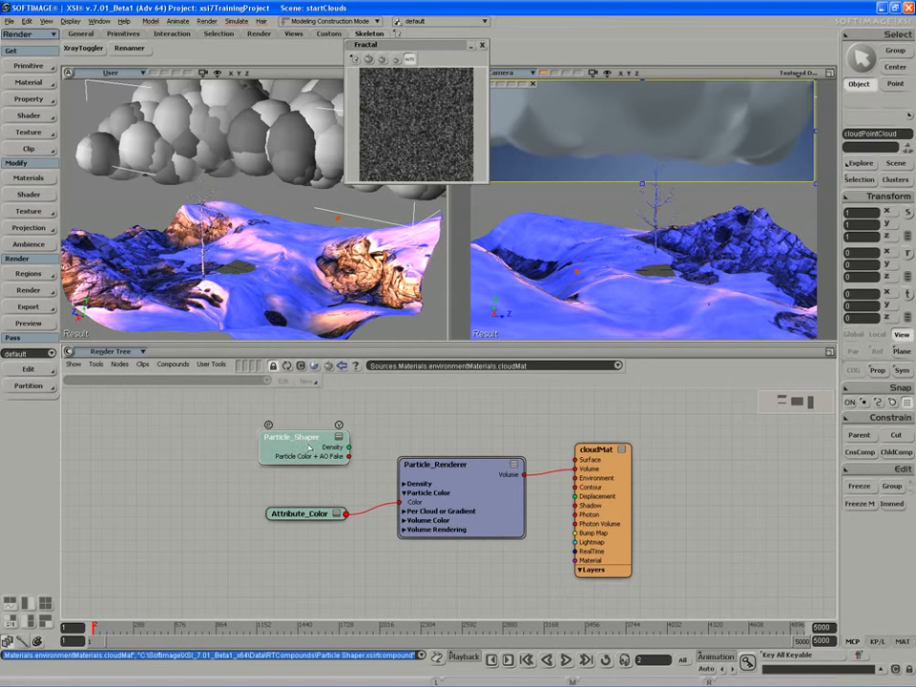
left_click(342, 367)
left_click(72, 445)
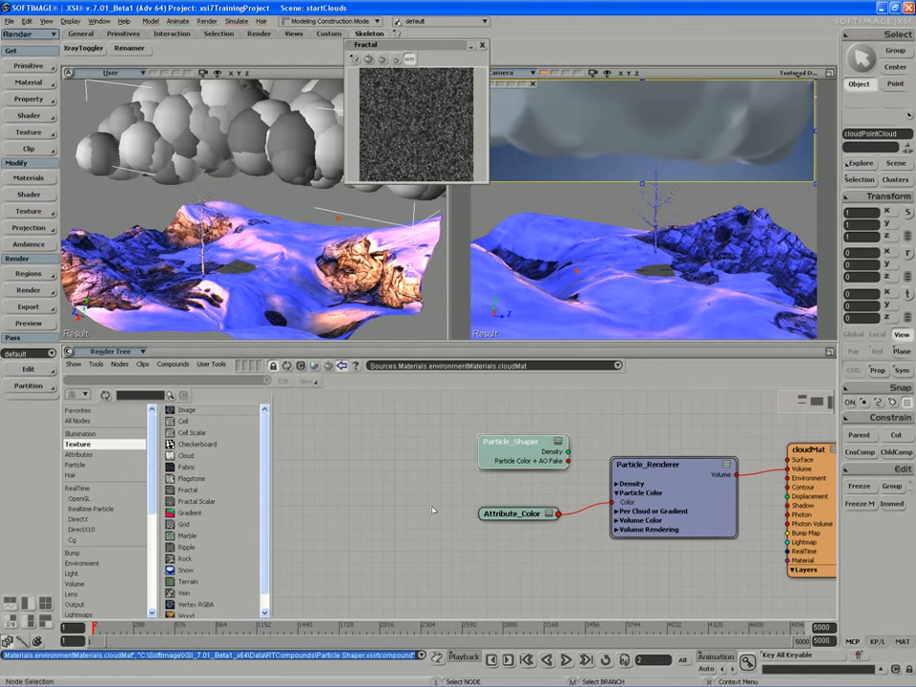
middle_click_drag(472, 508, 383, 519)
left_click_drag(435, 473, 428, 474)
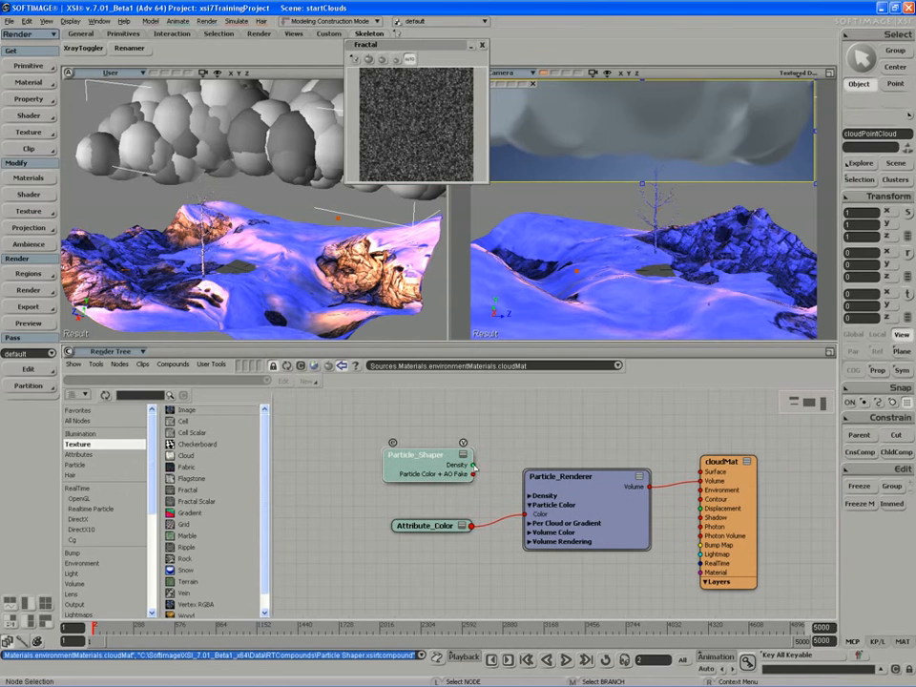
left_click(483, 45)
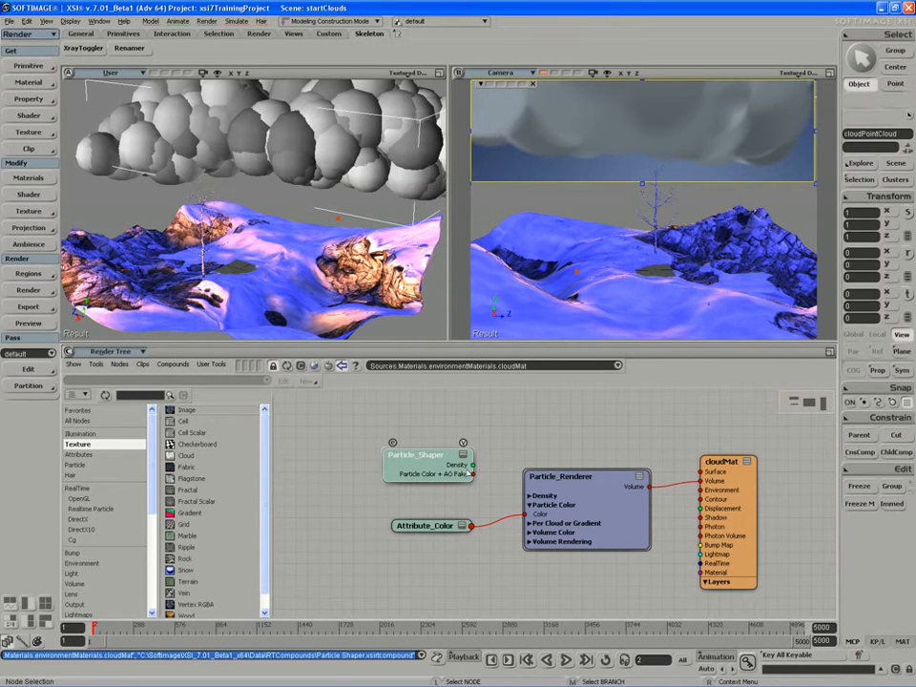
Connect Particle_Shaper's Density output to the Density Shape input of Particle_Renderer and check the render region.
left_click_drag(473, 465, 547, 499)
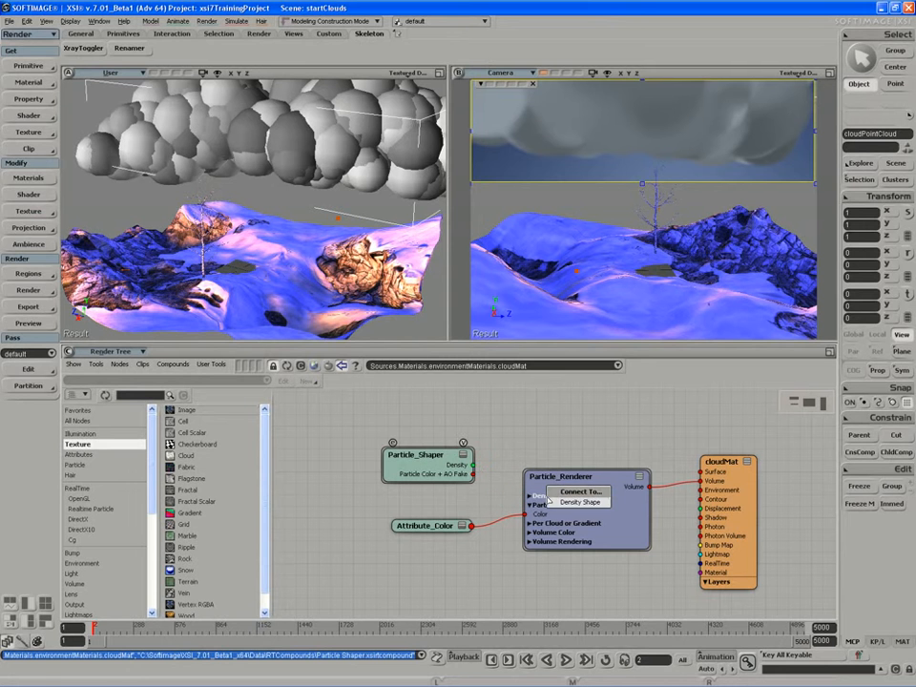
left_click(574, 503)
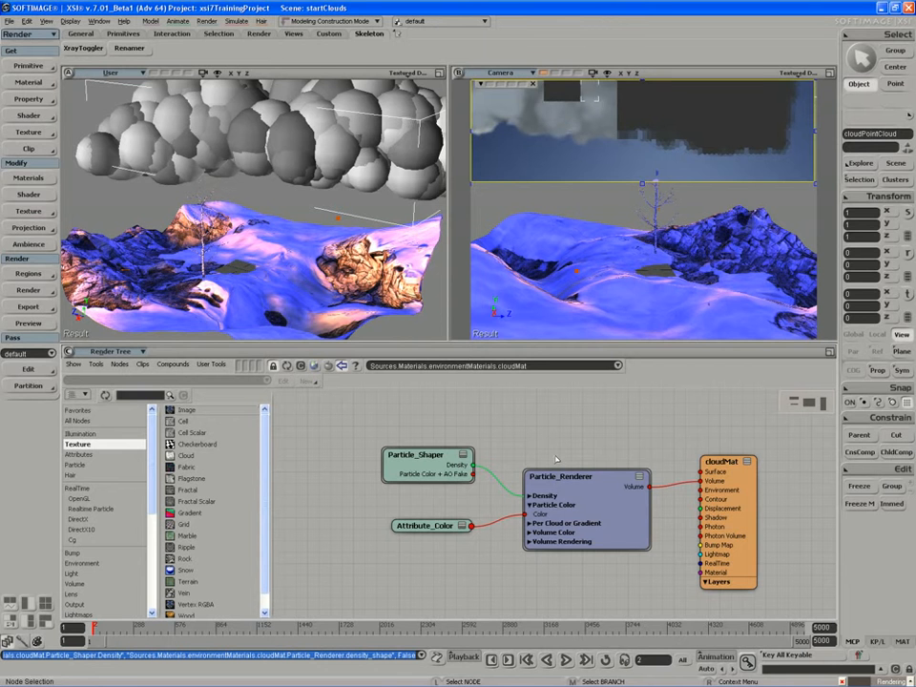
key("q")
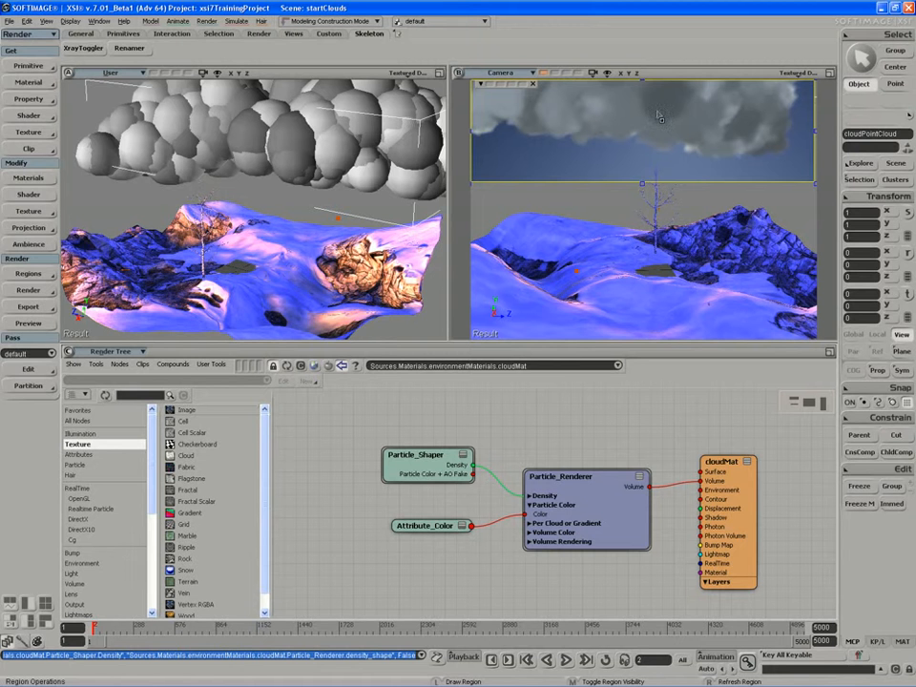
key("space")
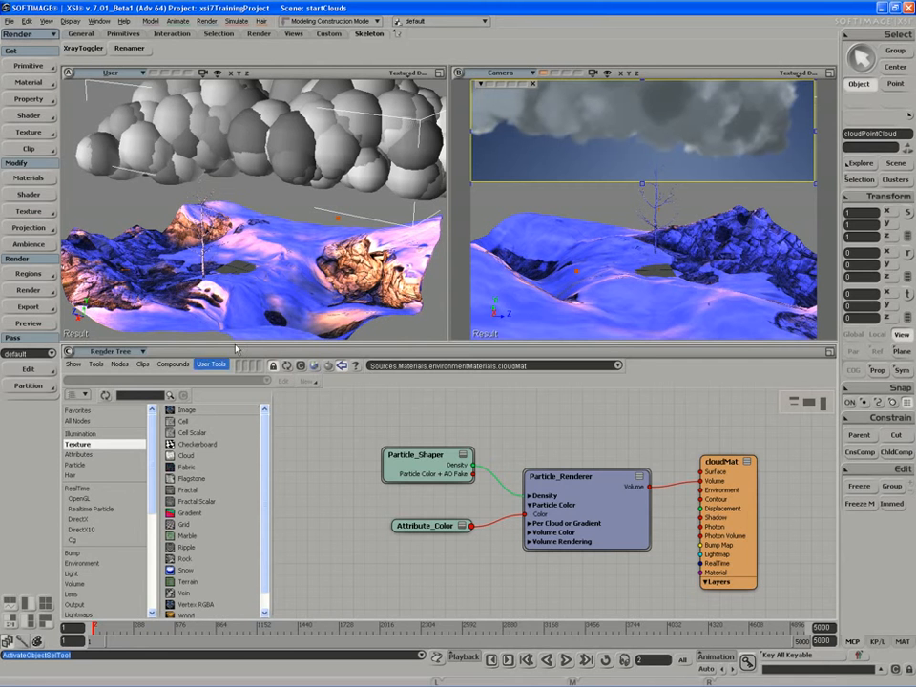
In the cloud's ICE tree, set the Gradient node's end colour to a bluish light grey, RGB 0.757, 0.757, 0.808.
middle_click(133, 352)
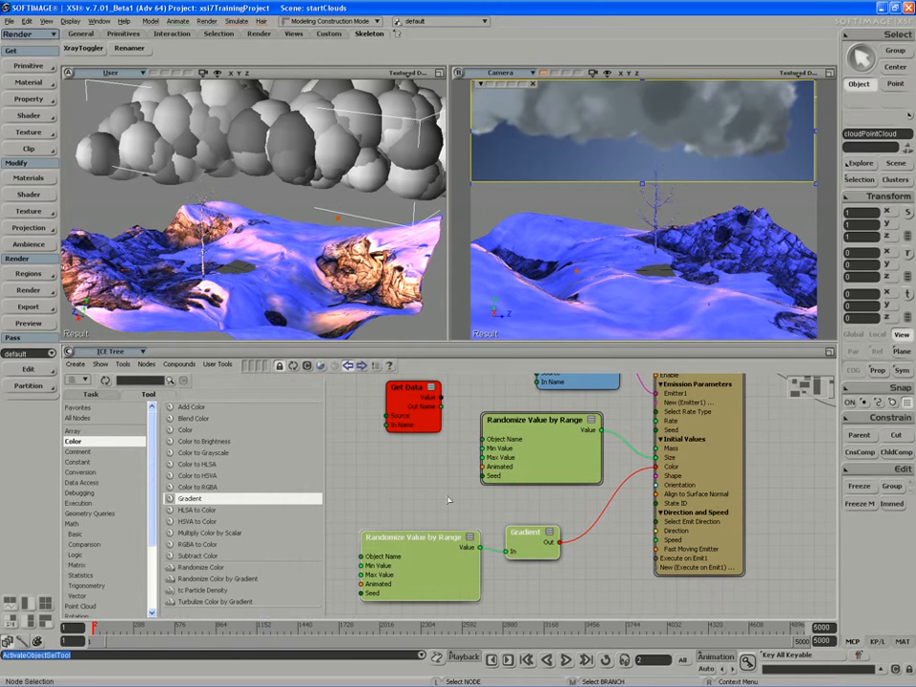
double_click(530, 545)
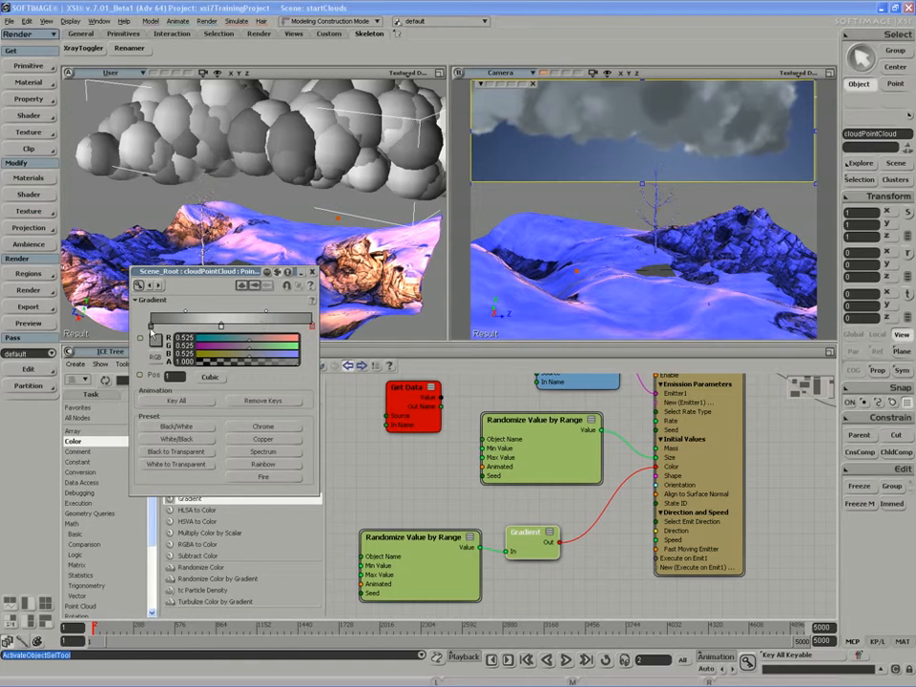
left_click_drag(254, 358, 275, 358)
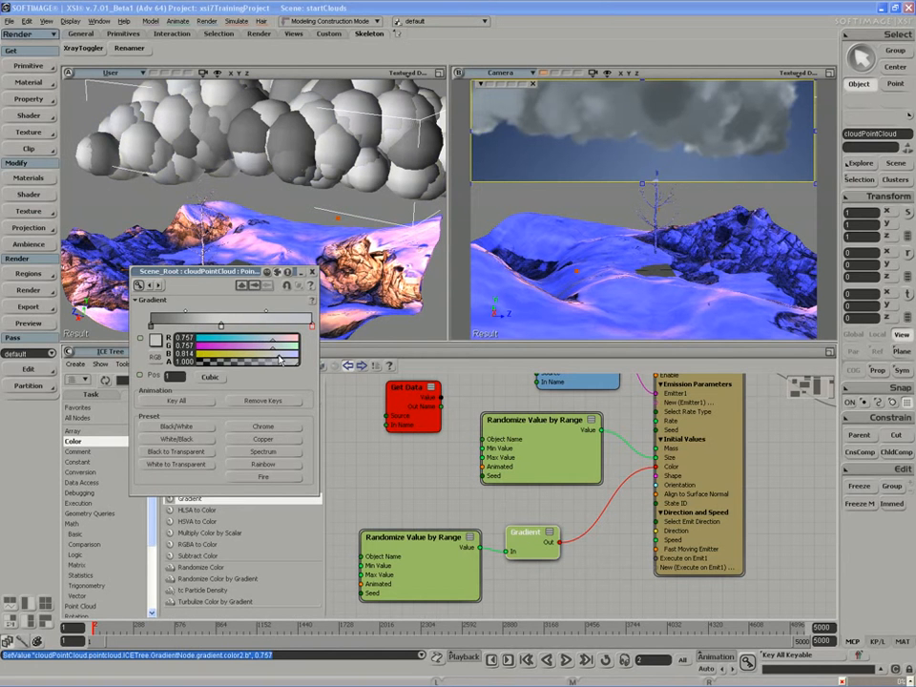
left_click_drag(273, 358, 278, 359)
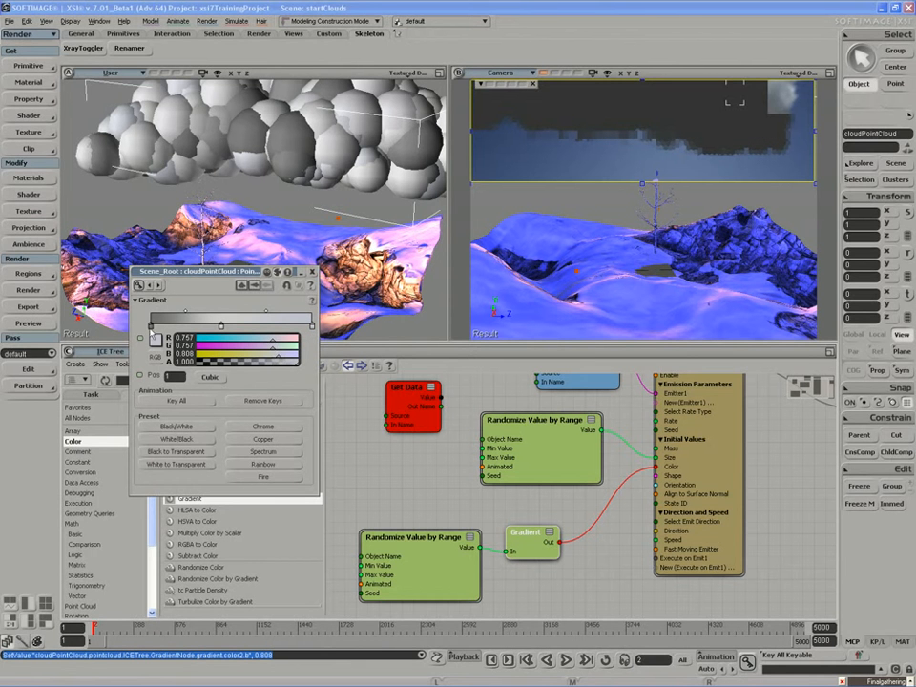
Brighten the gradient's middle colour with blue at 0.864 and set its start colour to RGB 0.695, 0.712, 0.751.
left_click(151, 328)
left_click_drag(249, 357, 264, 356, "ctrl")
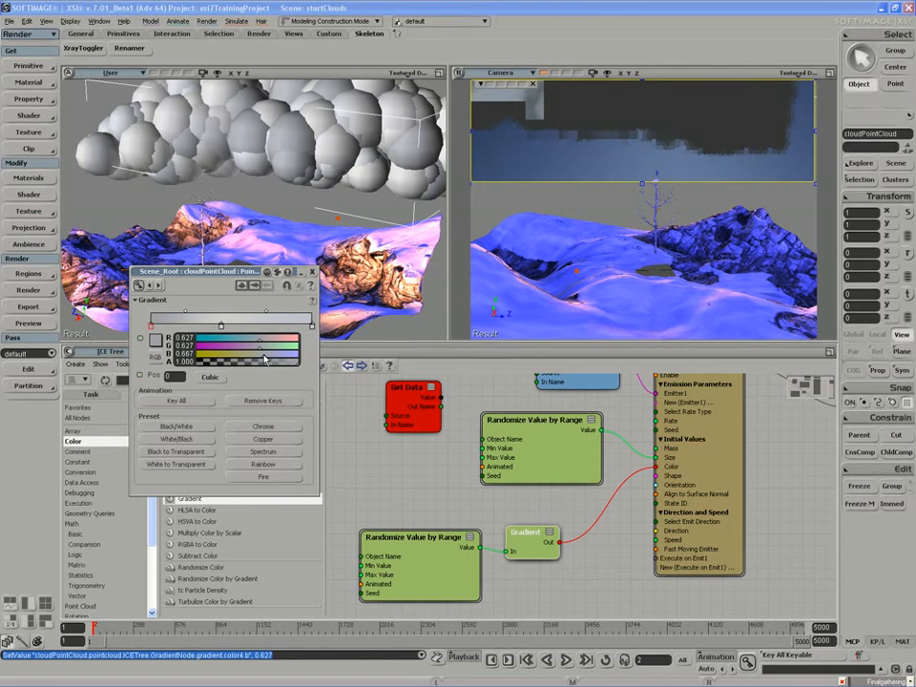
left_click(221, 327)
left_click_drag(264, 359, 285, 359, "ctrl")
left_click(151, 327)
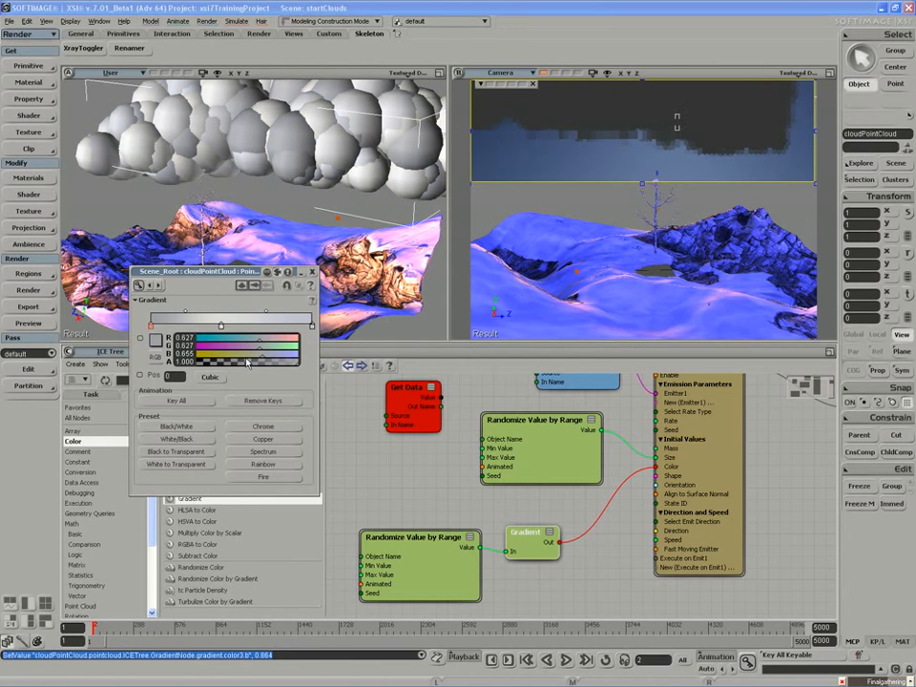
mouse_move(259, 342)
left_mouse_down()
mouse_move(271, 343)
mouse_move(273, 358)
left_mouse_up()
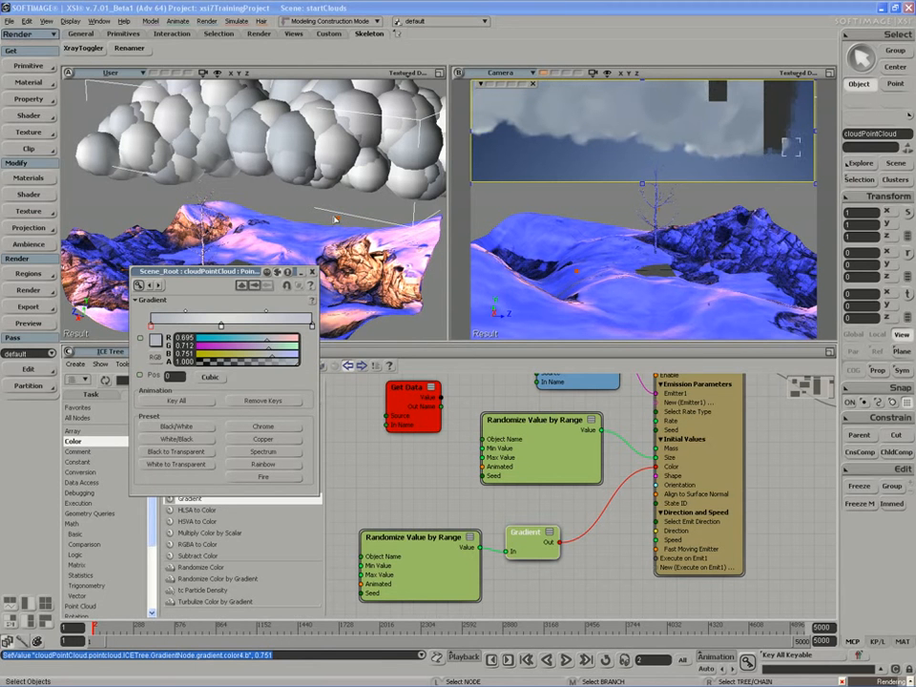
Turn off the specular contribution of the Point light near the terrain and set its intensity to 0.6.
left_click(337, 219)
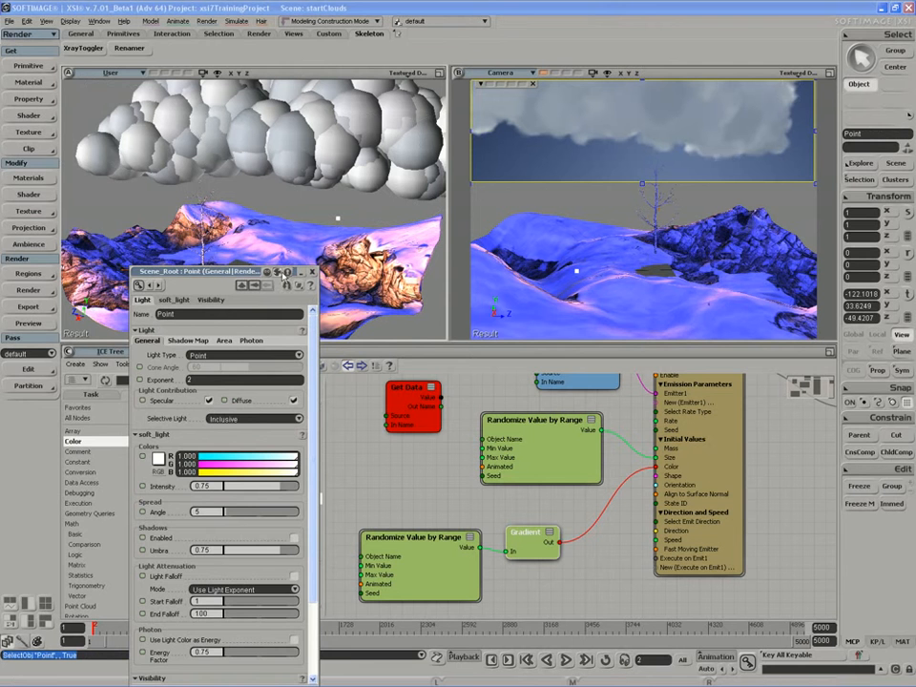
left_click_drag(210, 272, 196, 218)
key("s")
middle_click_drag(331, 212, 370, 168)
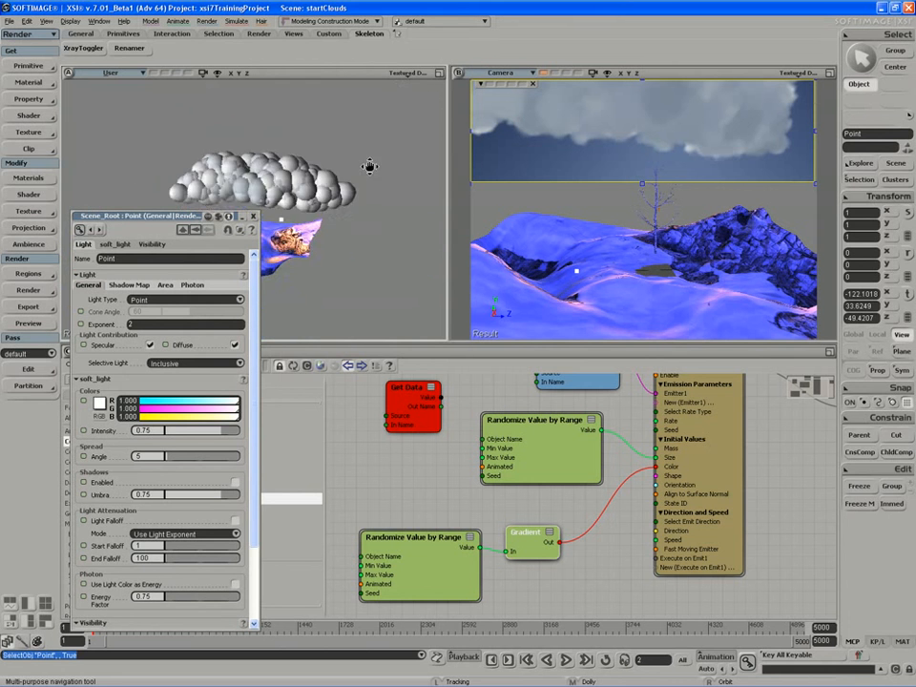
right_click_drag(371, 168, 334, 214)
key("s")
mouse_move(321, 173)
right_mouse_down()
mouse_move(358, 147)
mouse_move(309, 175)
right_mouse_up()
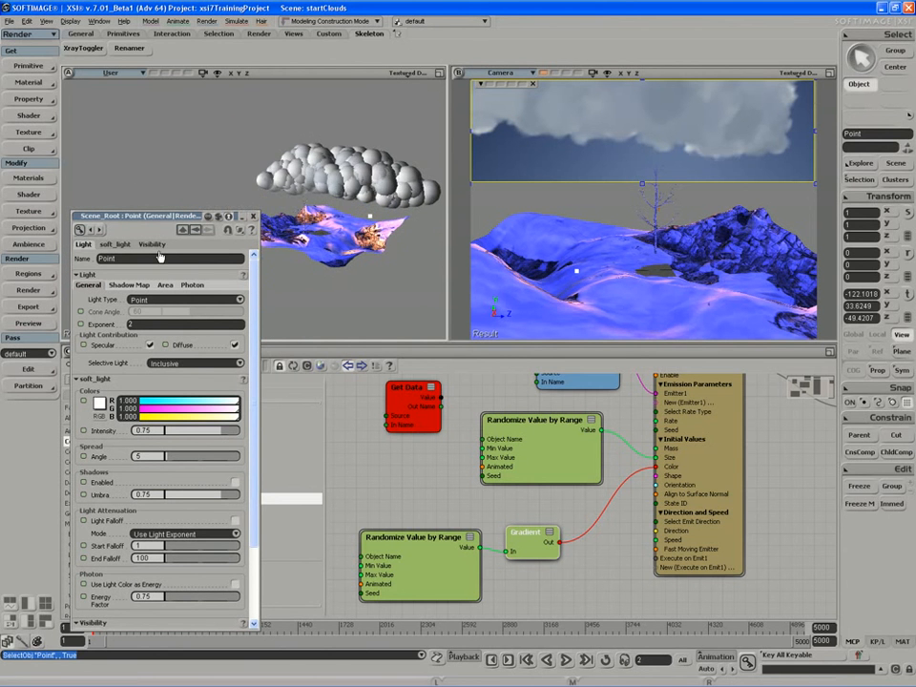
left_click(150, 346)
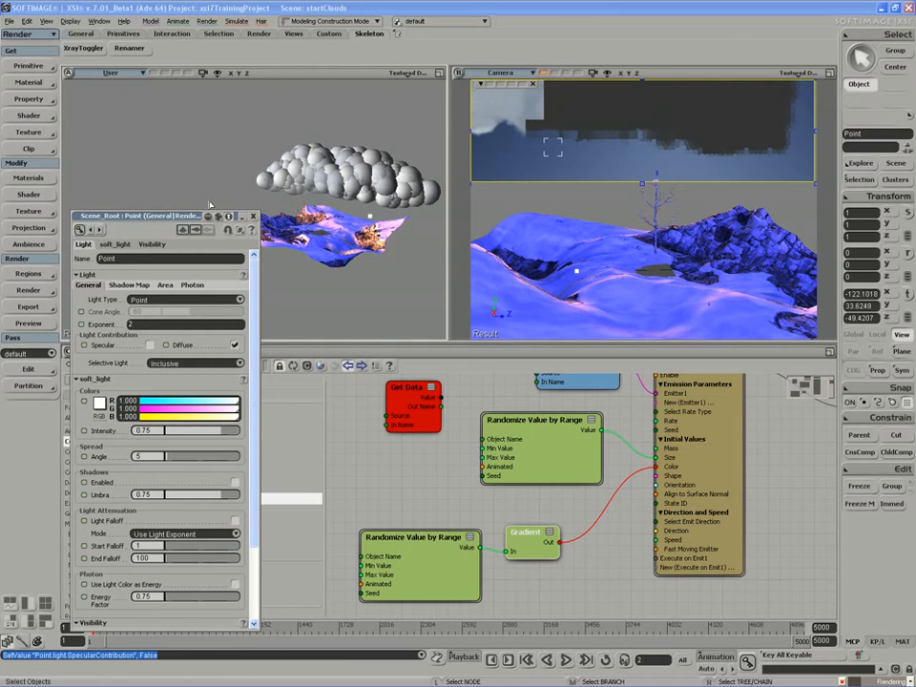
left_click_drag(157, 221, 123, 99)
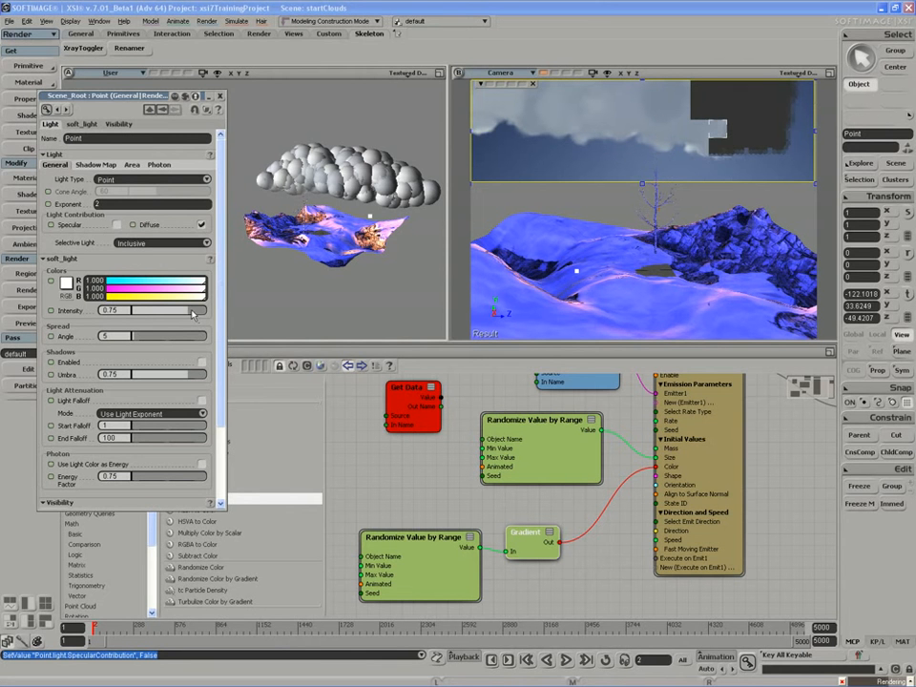
left_click_drag(184, 314, 179, 315)
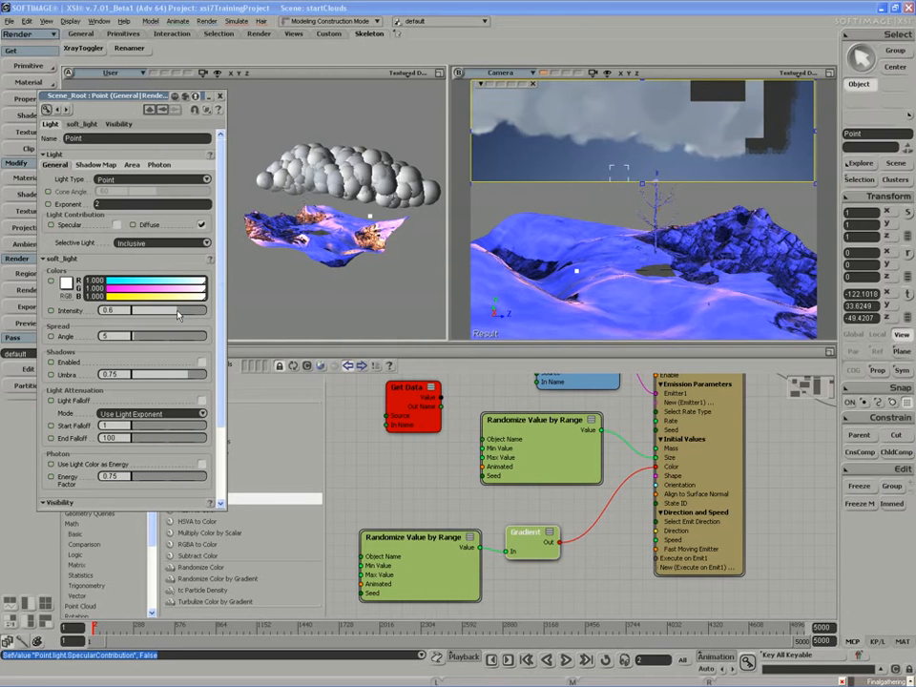
Move the Point light outward and up to about X -186.1, Y 53.06, and close its properties.
key("s")
right_click_drag(333, 262, 354, 258)
key("v")
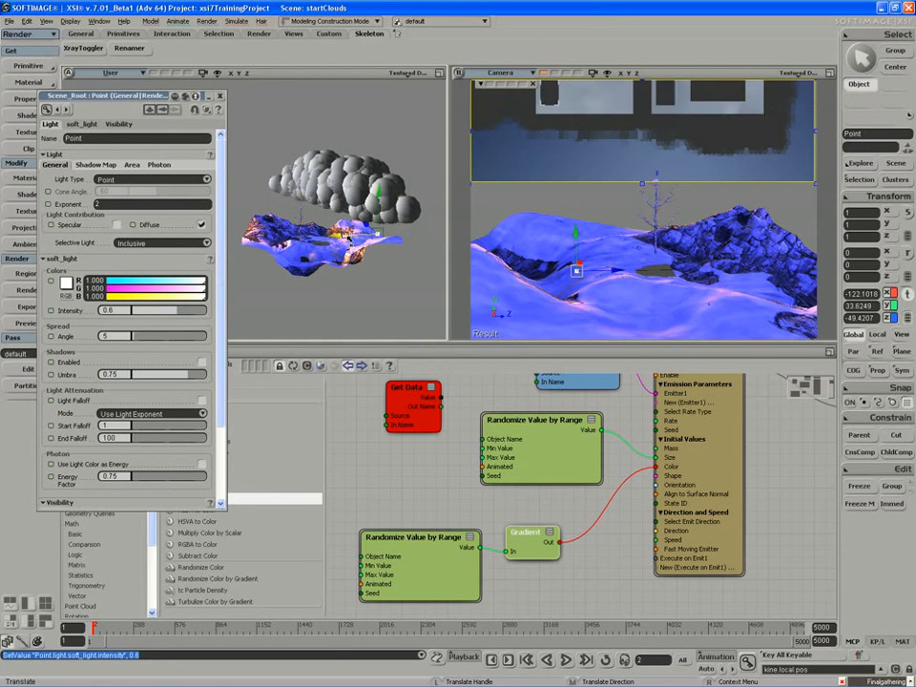
left_click_drag(346, 235, 406, 208)
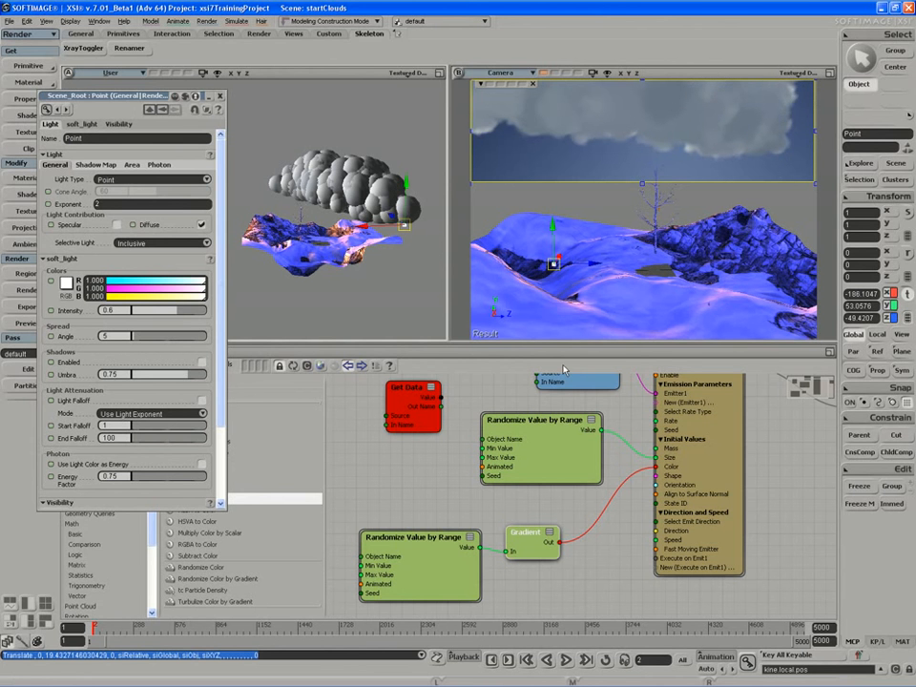
left_click(221, 95)
key("space")
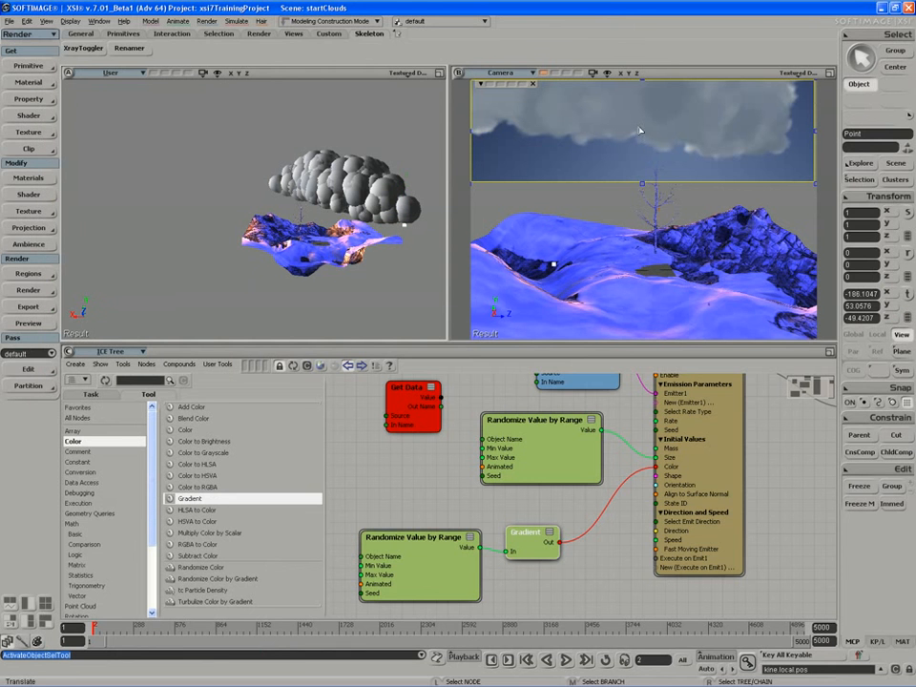
Open Particle_Renderer's Volume Rendering settings in the cloudMat render tree and set the shadow table Cell Size to 10.
middle_click(122, 353)
double_click(589, 508)
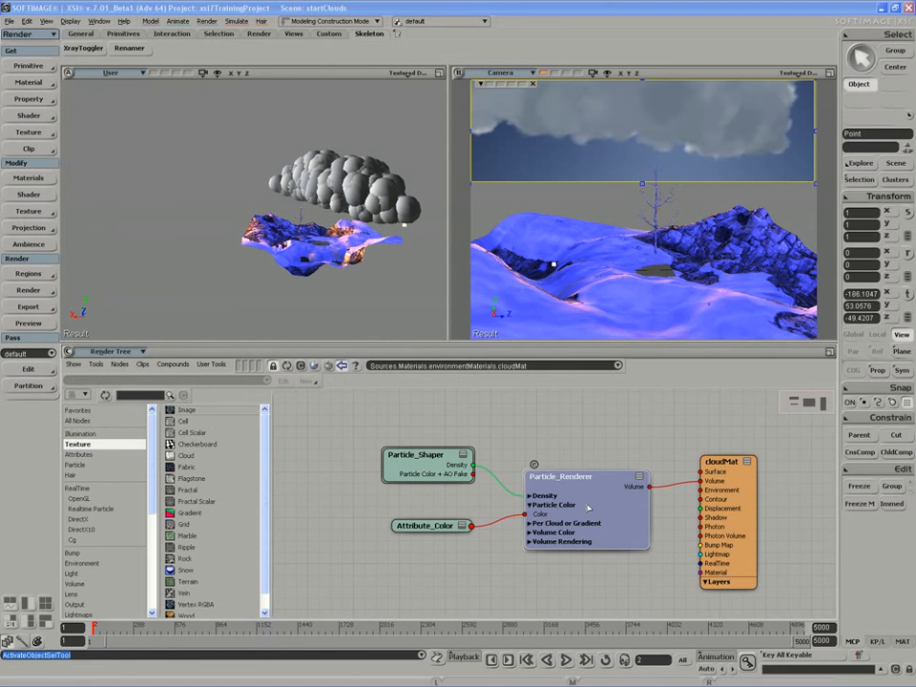
left_click_drag(259, 305, 230, 254)
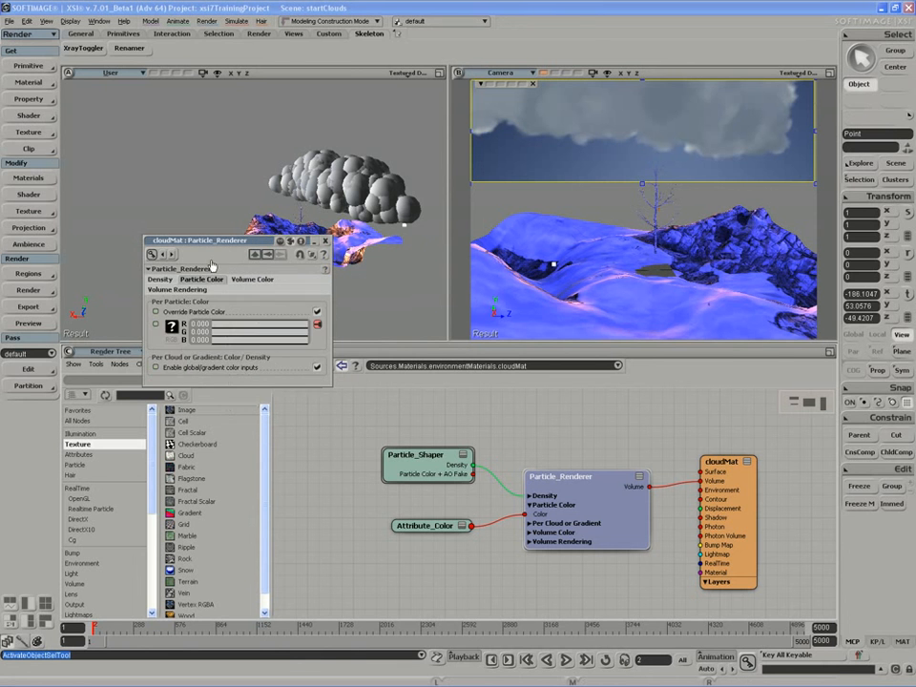
left_click(177, 291)
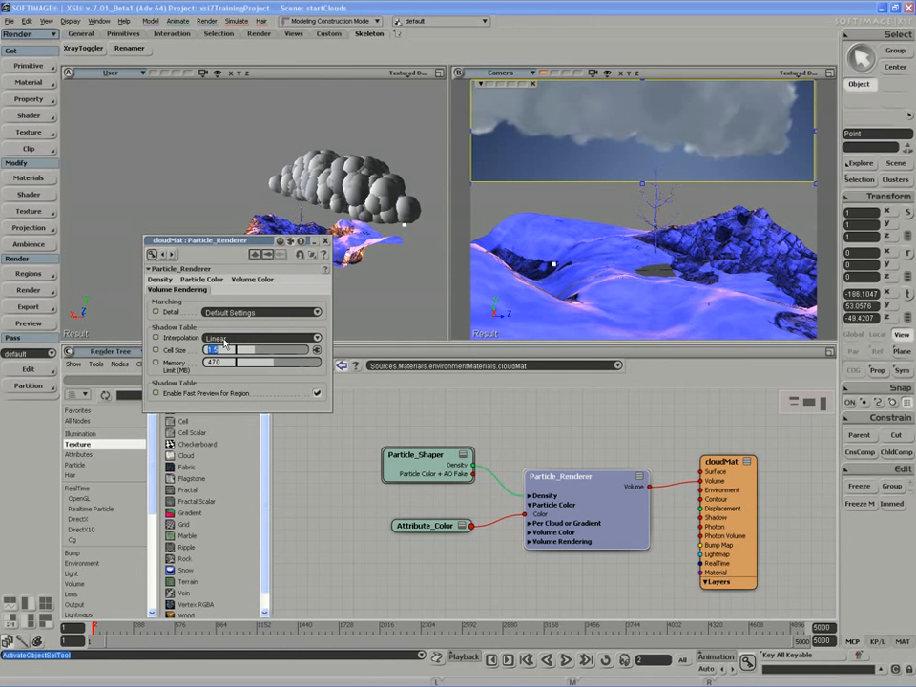
key("Return")
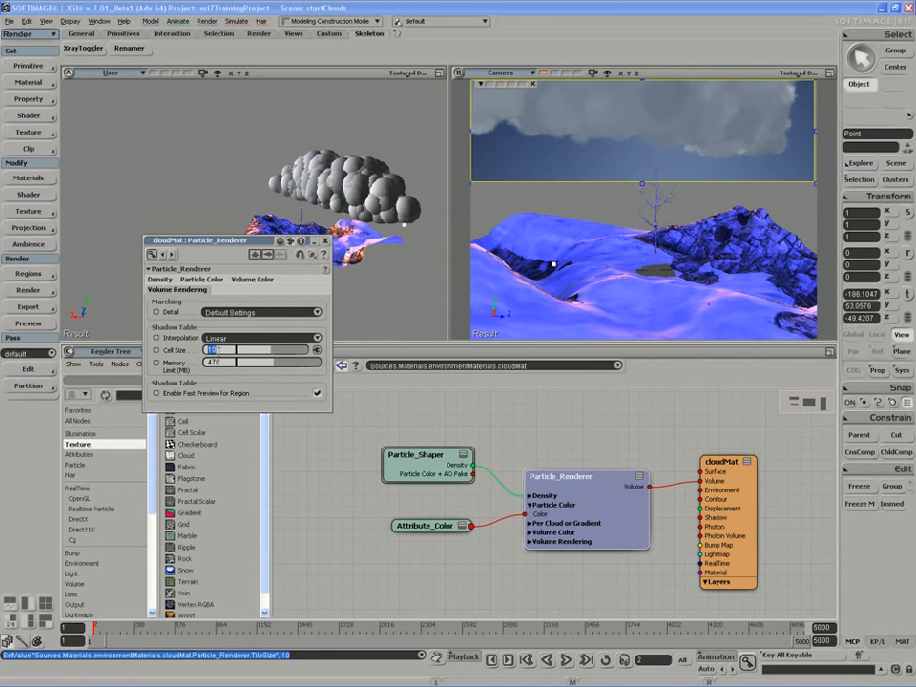
Test a shadow table Cell Size of 20 in the render region, and settle on a Cell Size of 1.01.
type("20")
key("Return")
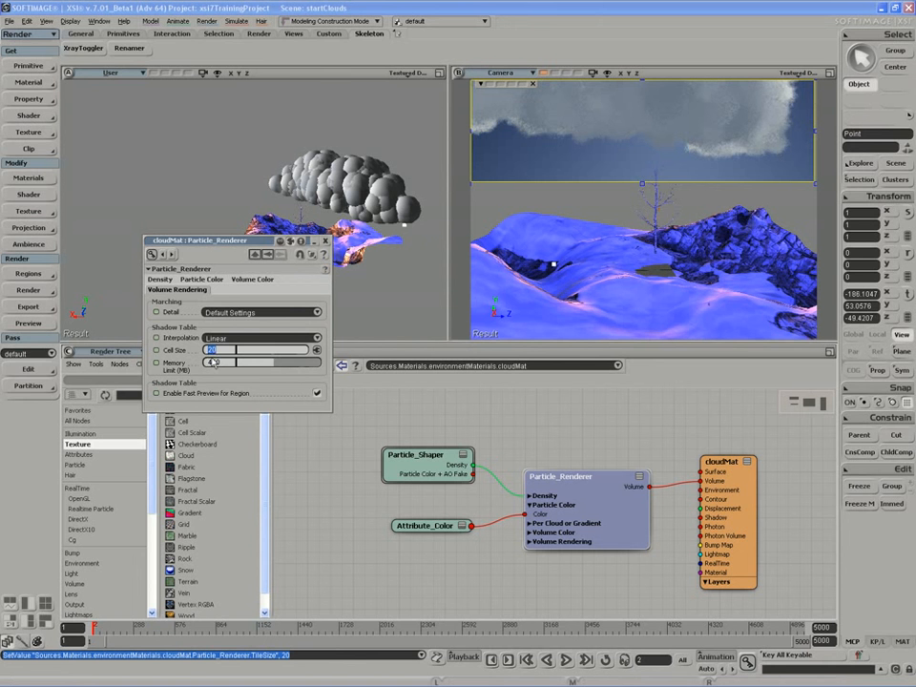
type("1.01")
key("Return")
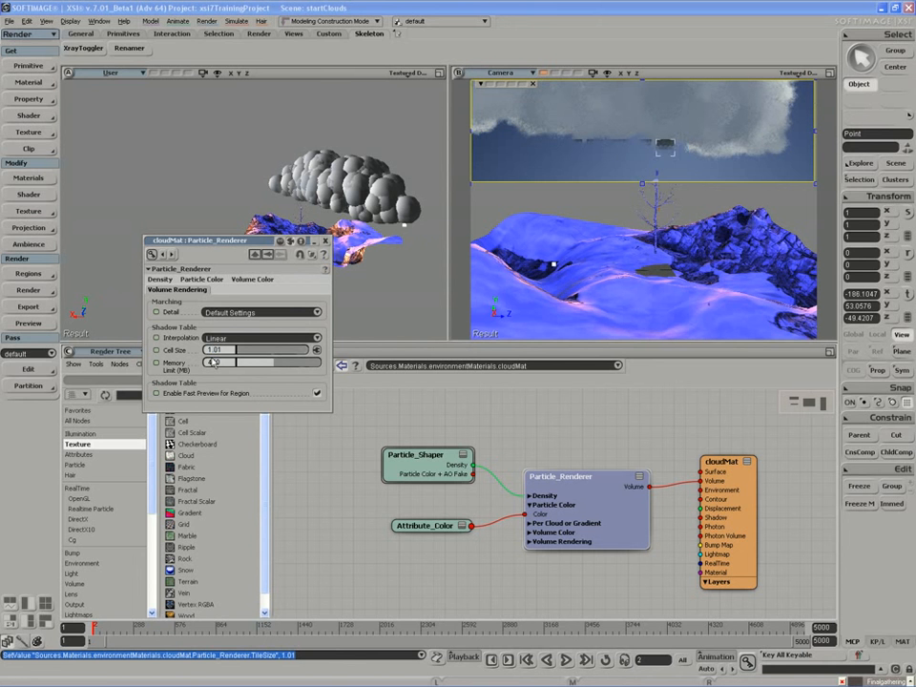